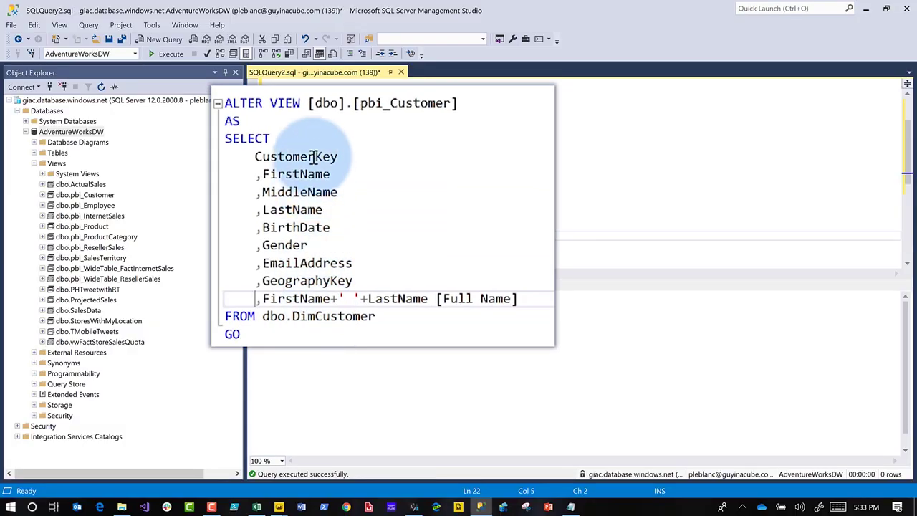
Execute the entire pbi_Customer ALTER VIEW script, including the FirstName+' '+LastName [Full Name] column, then switch to Power BI
{"action": "mouse_move", "coordinate": [314, 158]}
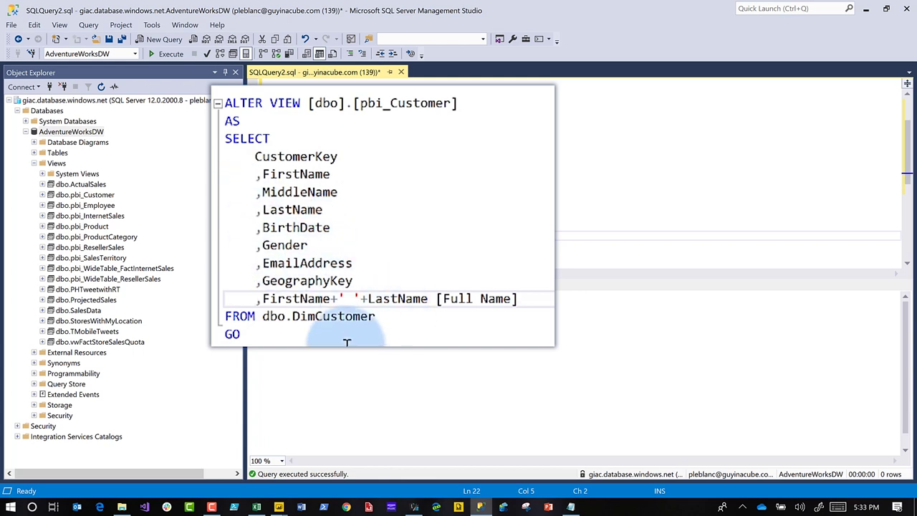
{"action": "left_click_drag", "start_coordinate": [272, 336], "coordinate": [225, 102]}
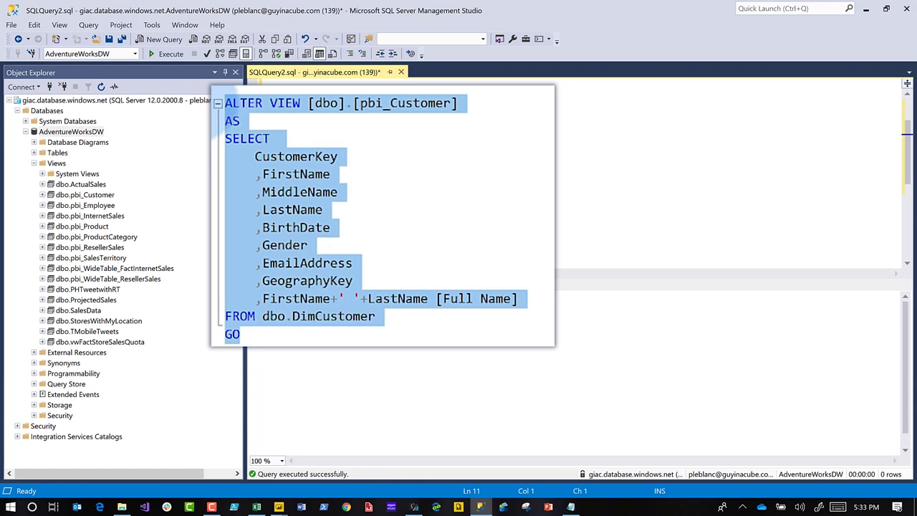
{"action": "left_click", "coordinate": [166, 53]}
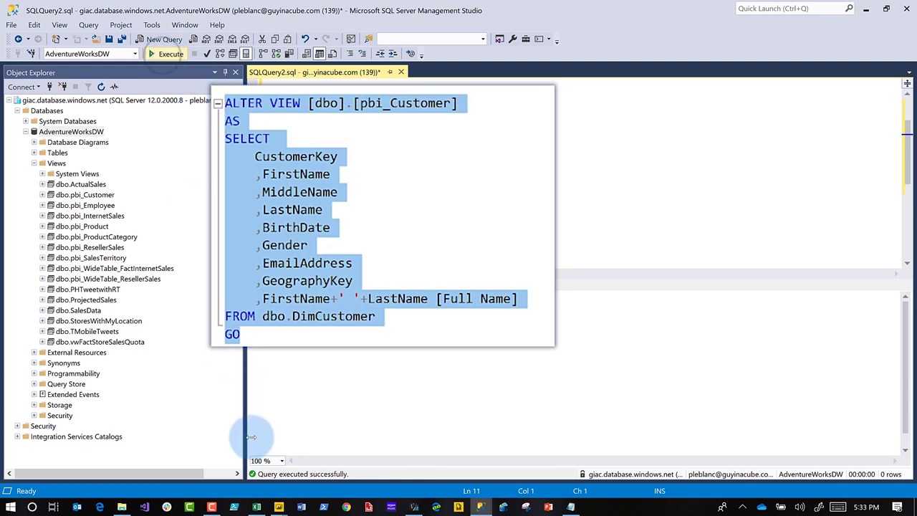
{"action": "left_click", "coordinate": [279, 507]}
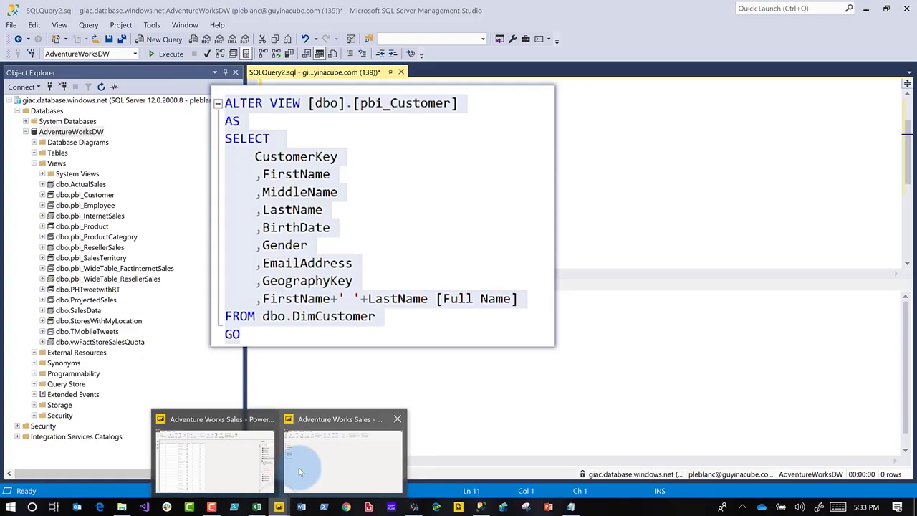
Refresh the preview of the Customer query in Power Query Editor
{"action": "left_click", "coordinate": [301, 472]}
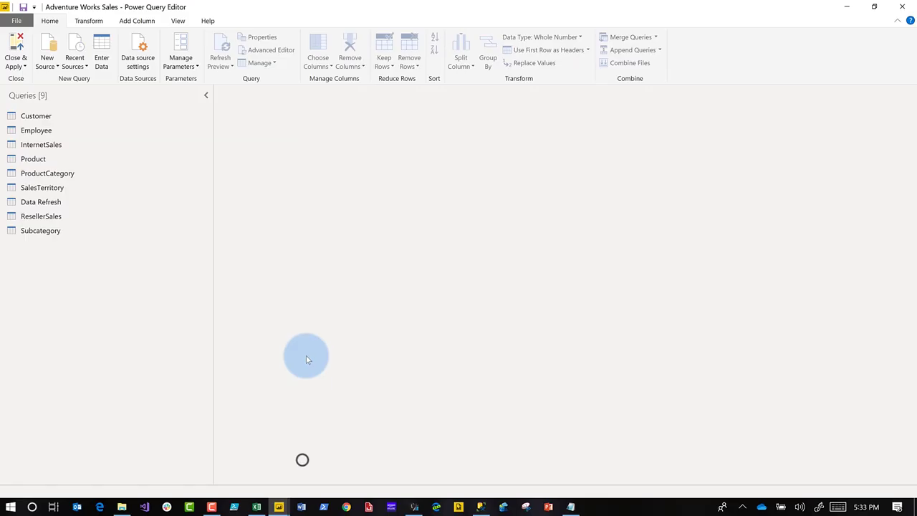
{"action": "left_click", "coordinate": [38, 119]}
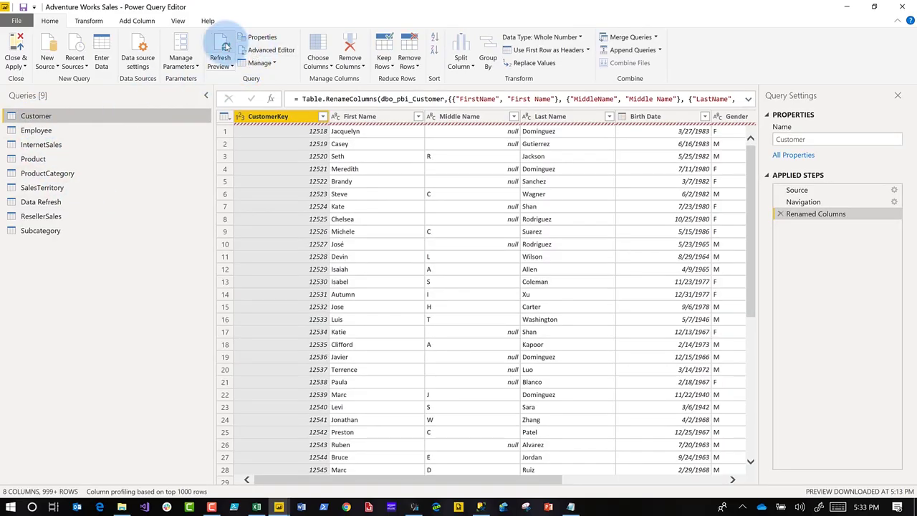
{"action": "left_click", "coordinate": [224, 44]}
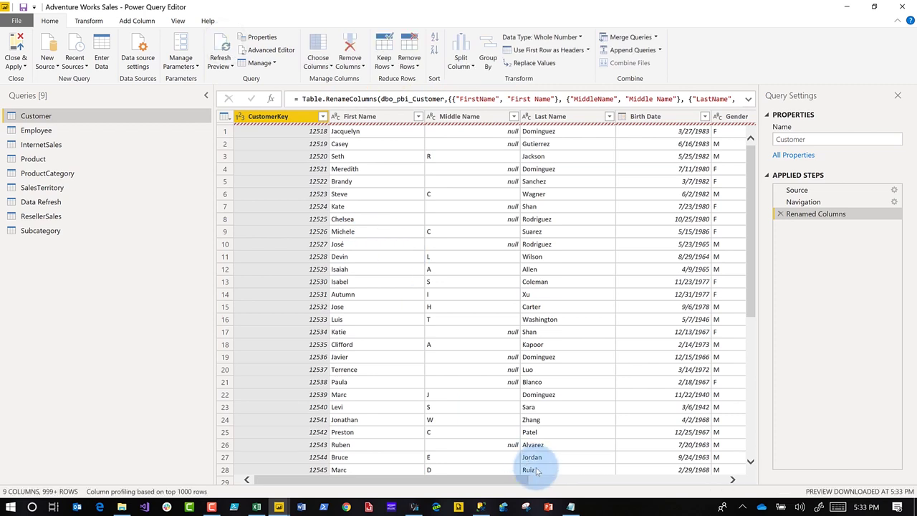
{"action": "left_click_drag", "start_coordinate": [512, 478], "coordinate": [719, 461]}
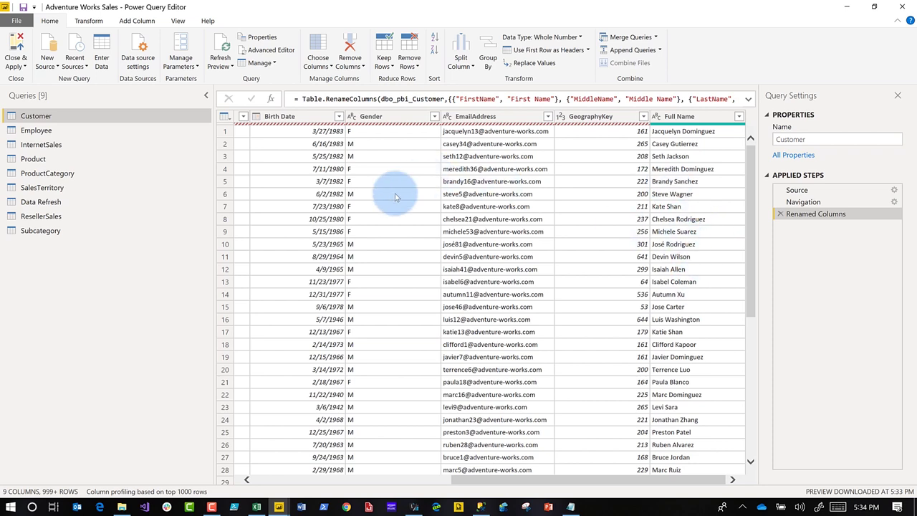
Check the Navigation, Source and Renamed Columns steps and confirm the Full Name column appears
{"action": "left_click", "coordinate": [816, 202]}
{"action": "left_click", "coordinate": [813, 190]}
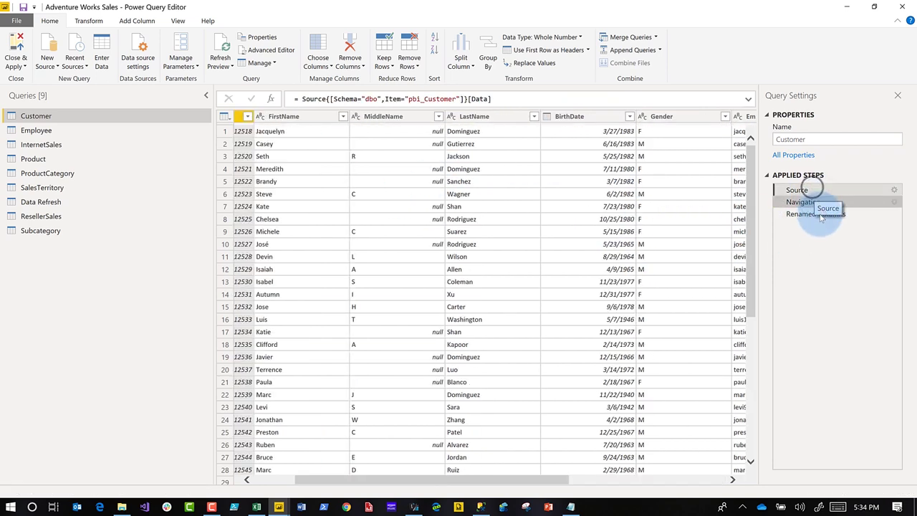
{"action": "left_click", "coordinate": [816, 213]}
{"action": "left_click_drag", "start_coordinate": [549, 479], "coordinate": [732, 474]}
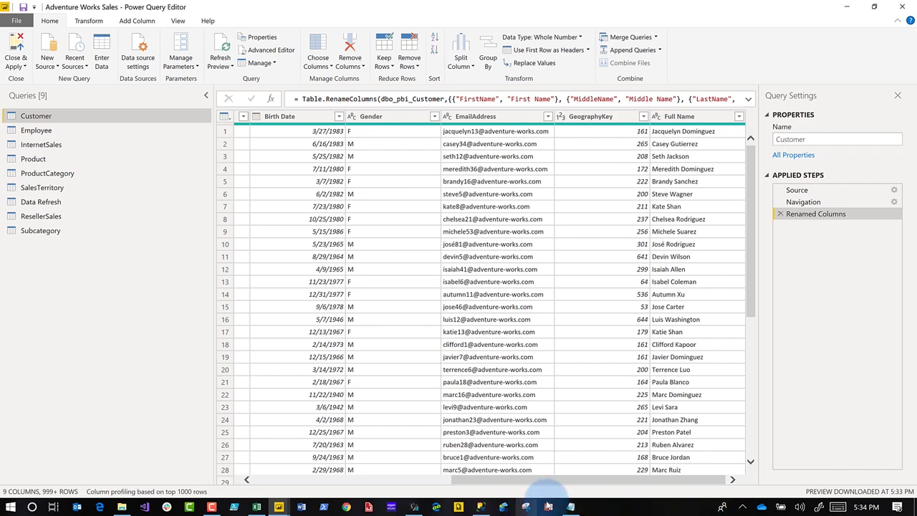
{"action": "left_click", "coordinate": [481, 506]}
Delete the FirstName+' '+LastName [Full Name] line from the view and re-execute the script
{"action": "left_click", "coordinate": [438, 237]}
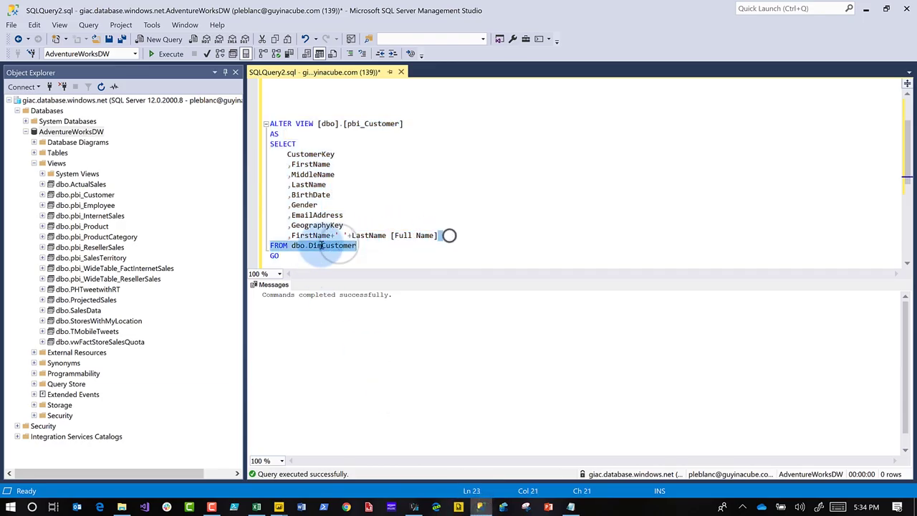
{"action": "key", "text": "shift+Home"}
{"action": "key", "text": "Delete"}
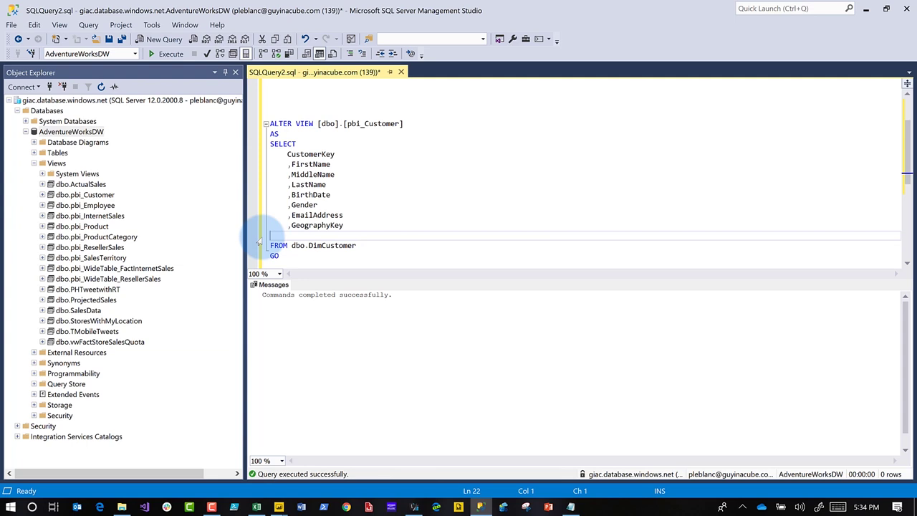
{"action": "left_click", "coordinate": [162, 55]}
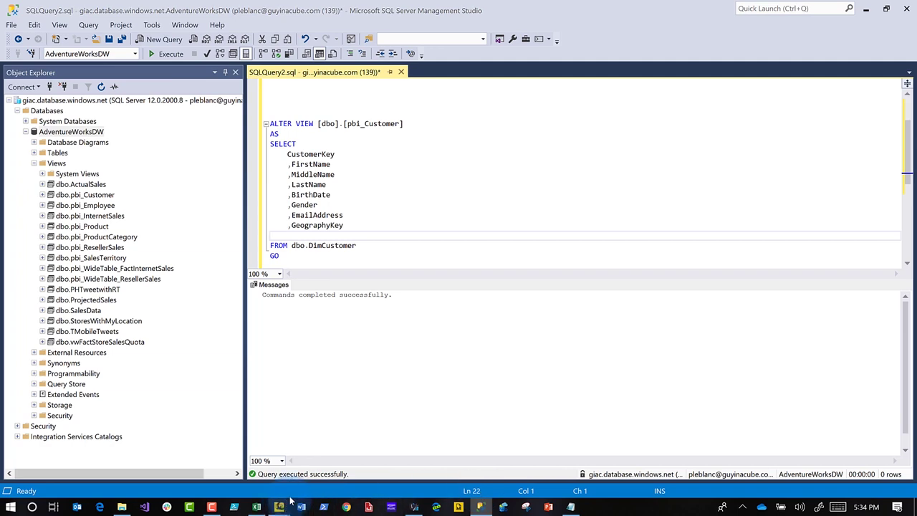
{"action": "mouse_move", "coordinate": [279, 506]}
{"action": "left_click", "coordinate": [344, 469]}
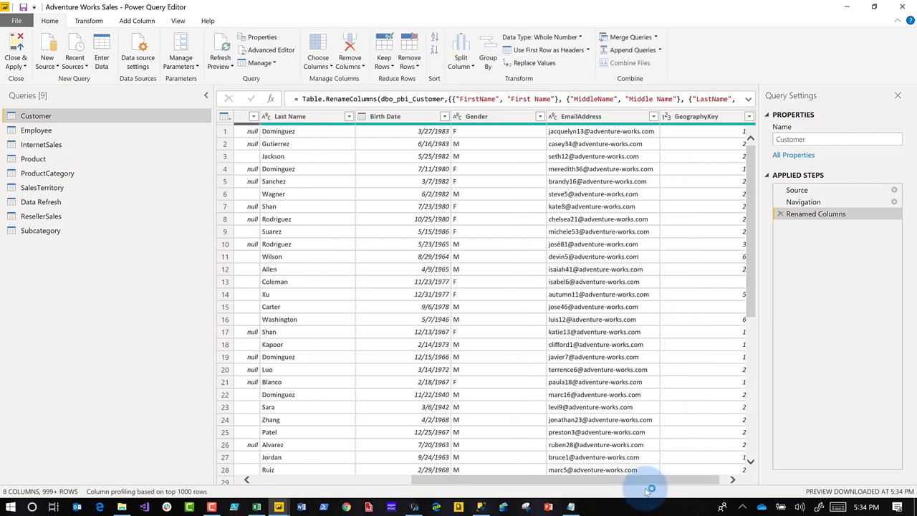
Scroll the Customer grid to confirm only CustomerKey through GeographyKey, 8 columns, remain
{"action": "left_click_drag", "start_coordinate": [658, 479], "coordinate": [705, 481]}
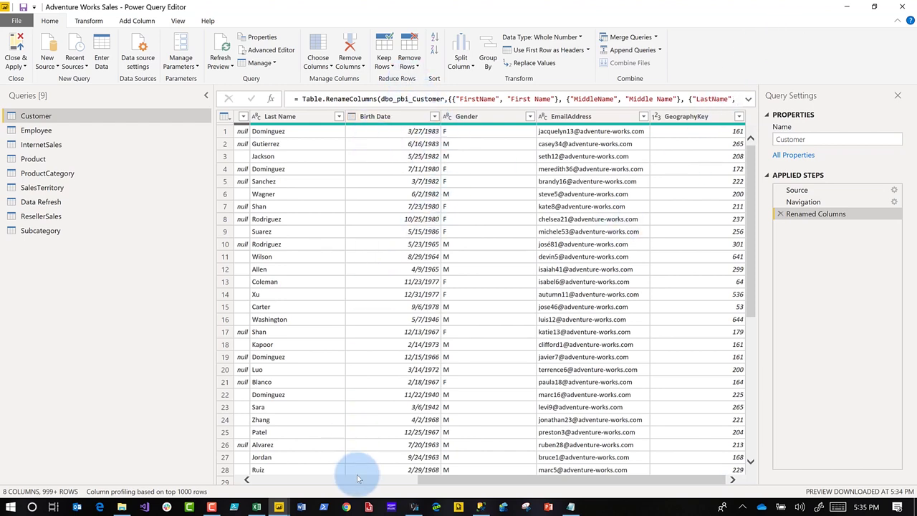
{"action": "left_click", "coordinate": [357, 480]}
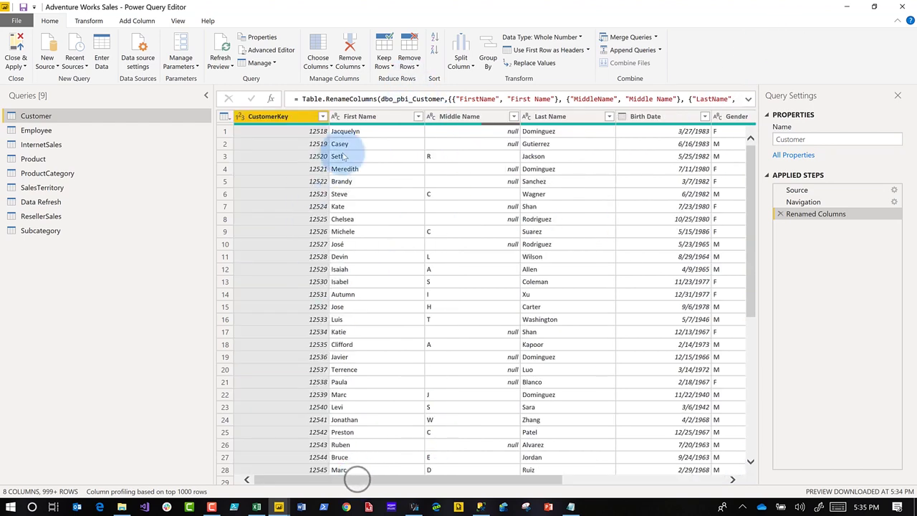
Select First Name, Middle Name and Last Name, then start Column From Examples from the selection
{"action": "left_click", "coordinate": [369, 119]}
{"action": "left_click", "coordinate": [538, 117], "text": "shift"}
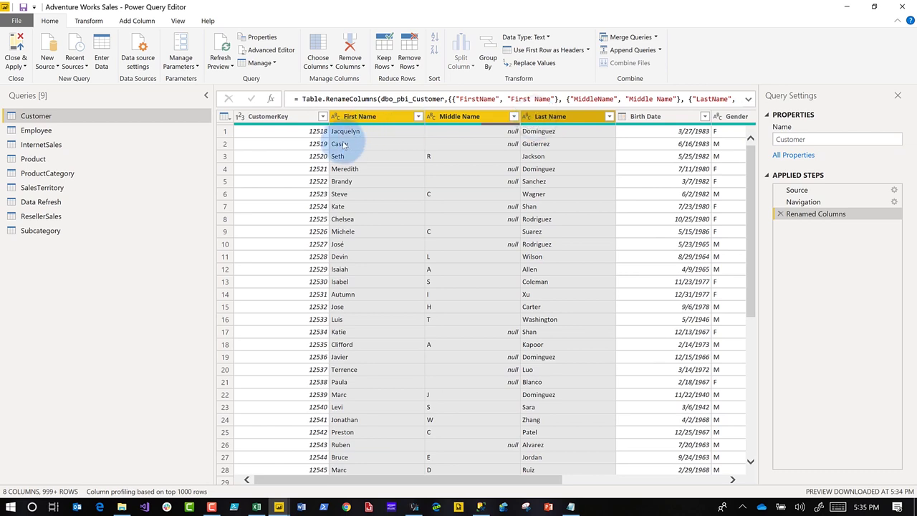
{"action": "left_click", "coordinate": [136, 20]}
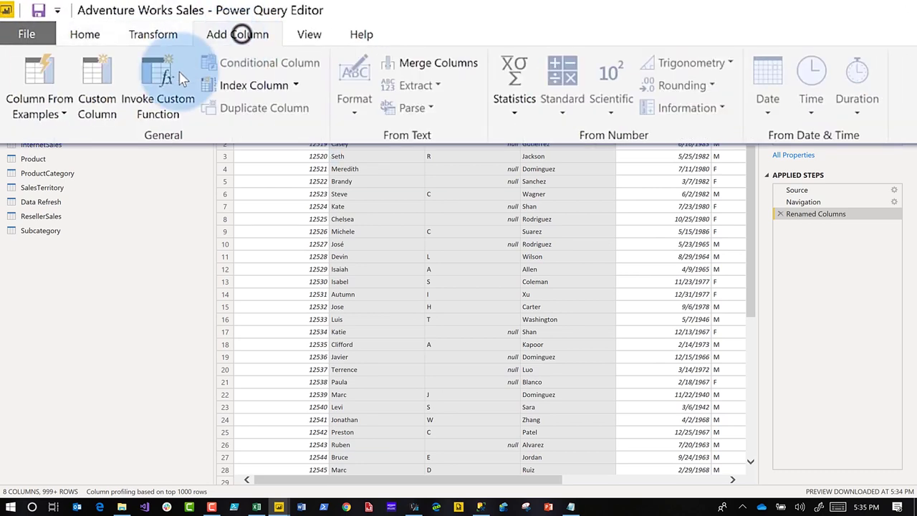
{"action": "left_click", "coordinate": [66, 119]}
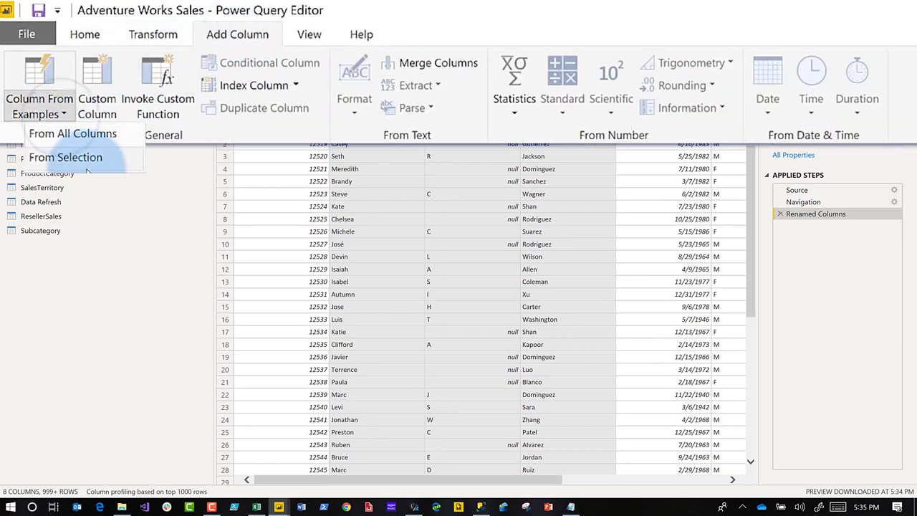
{"action": "left_click", "coordinate": [81, 164]}
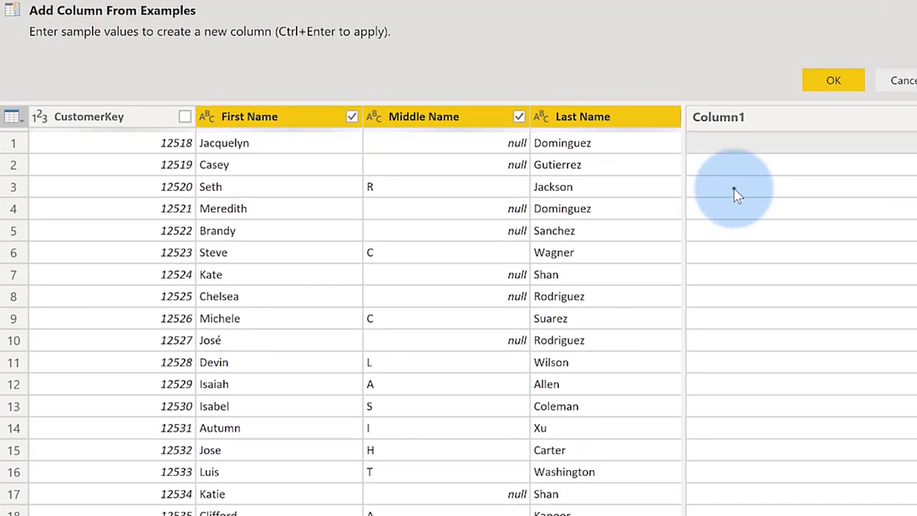
Enter the example 'Seth R Jackson' for row 3, name the column 'Full Name', and confirm
{"action": "left_click", "coordinate": [695, 196]}
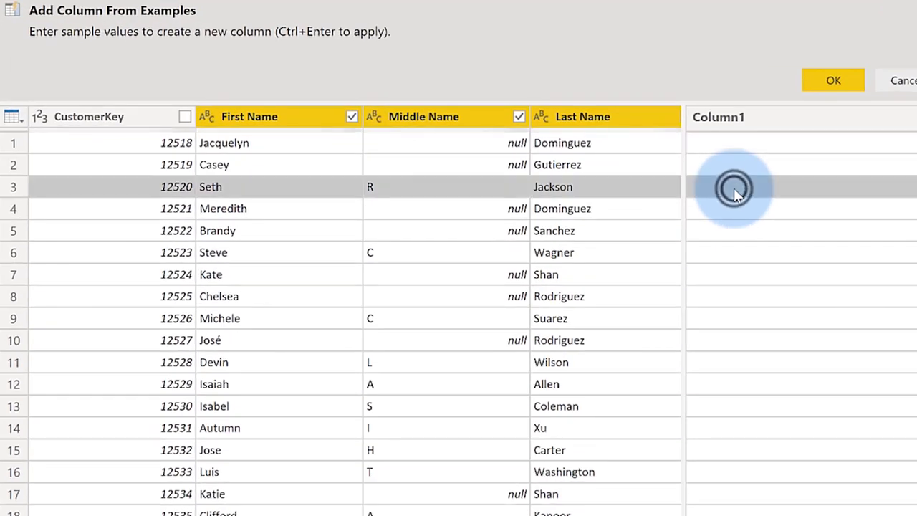
{"action": "type", "text": "Seth R Jackson"}
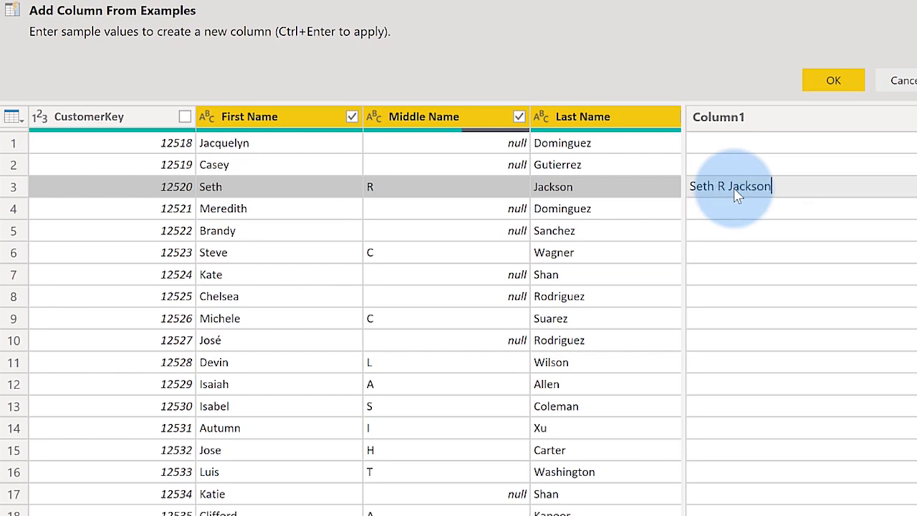
{"action": "key", "text": "Return"}
{"action": "double_click", "coordinate": [734, 114]}
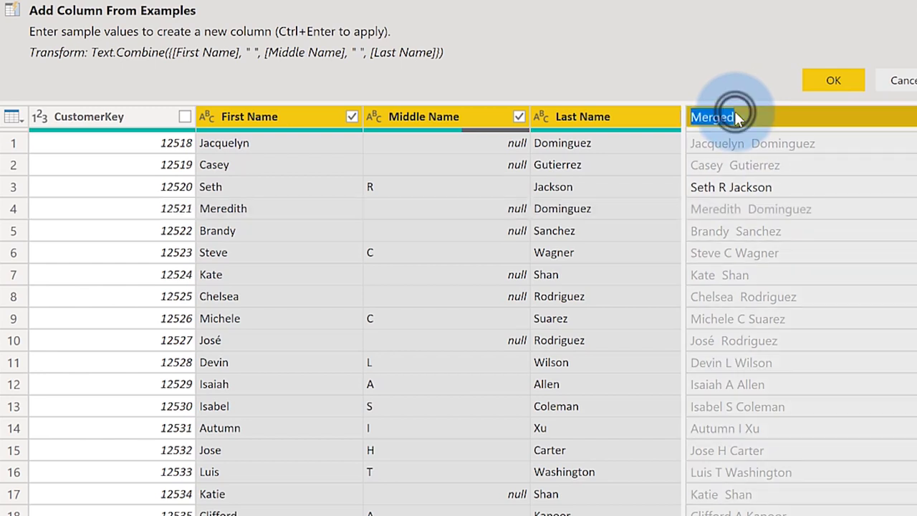
{"action": "type", "text": "Full Nam"}
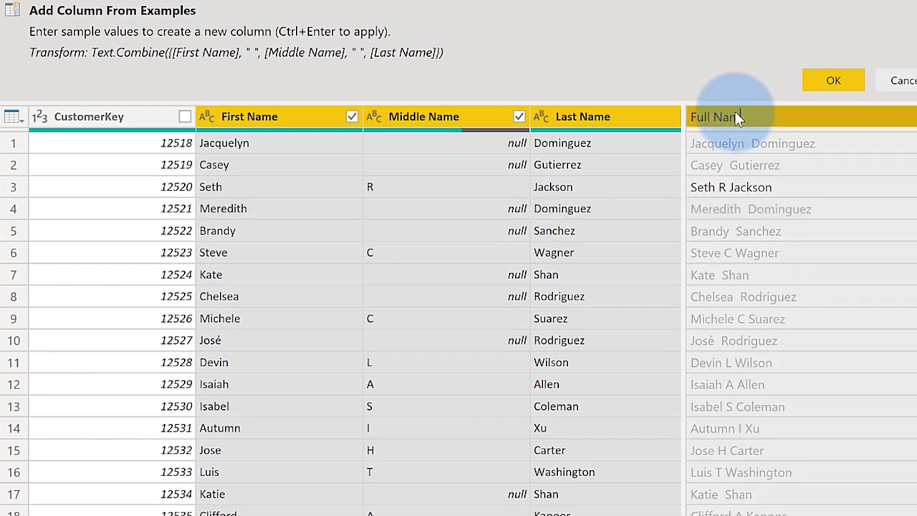
{"action": "type", "text": "e"}
{"action": "left_click", "coordinate": [833, 81]}
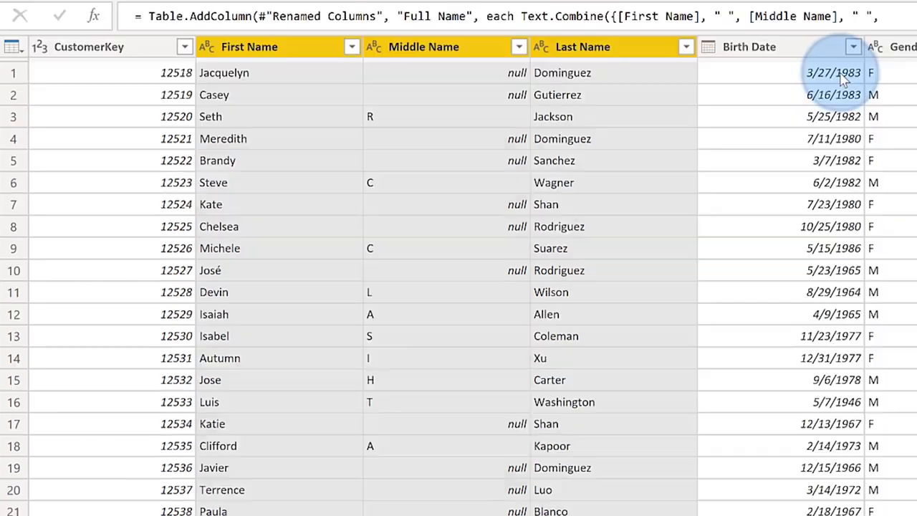